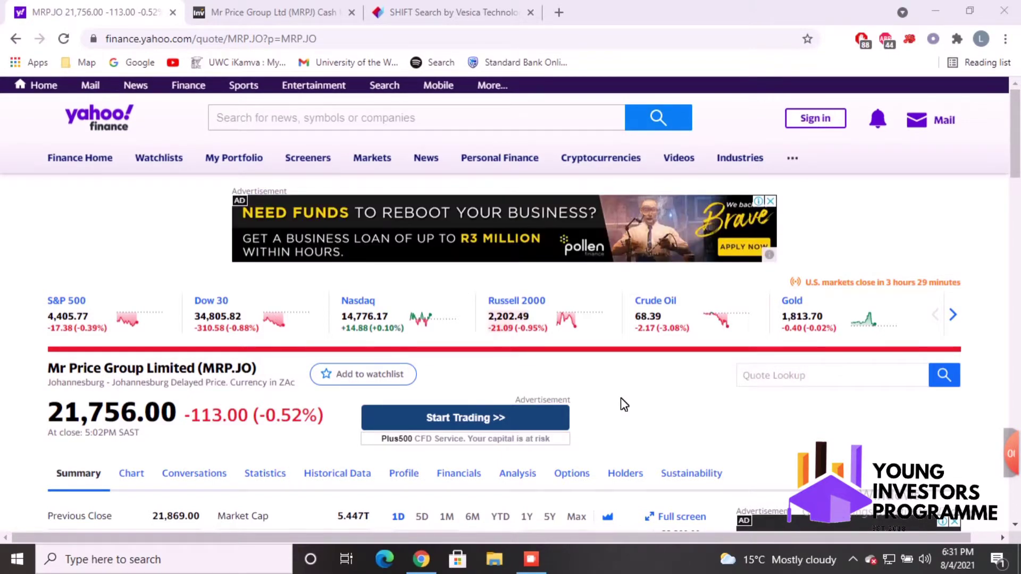
Open the Historical Data page for Mr Price (MRP.JO)
{"action": "scroll", "coordinate": [623, 404], "scroll_direction": "down", "scroll_amount": 5}
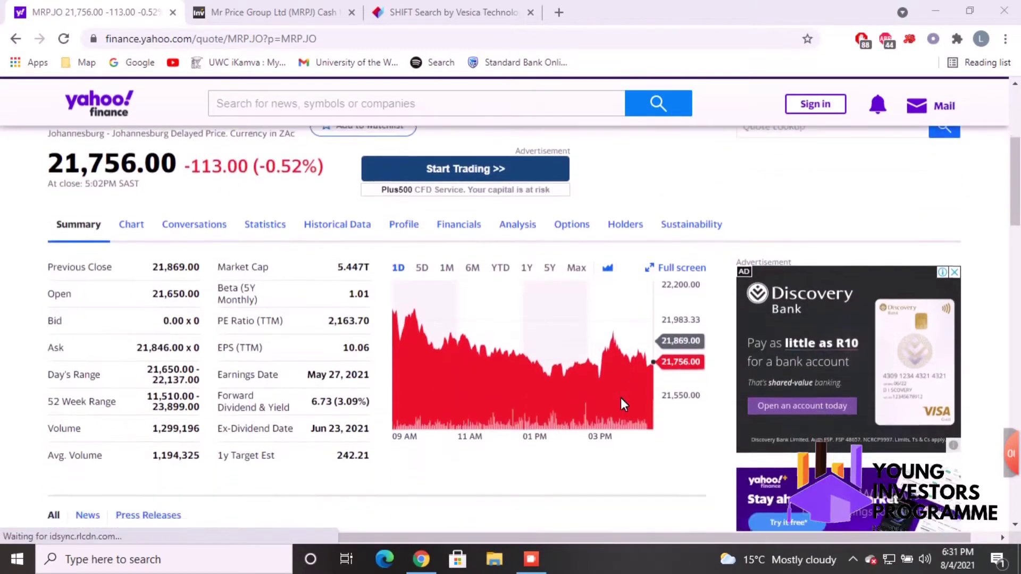
{"action": "scroll", "coordinate": [624, 405], "scroll_direction": "down", "scroll_amount": 6}
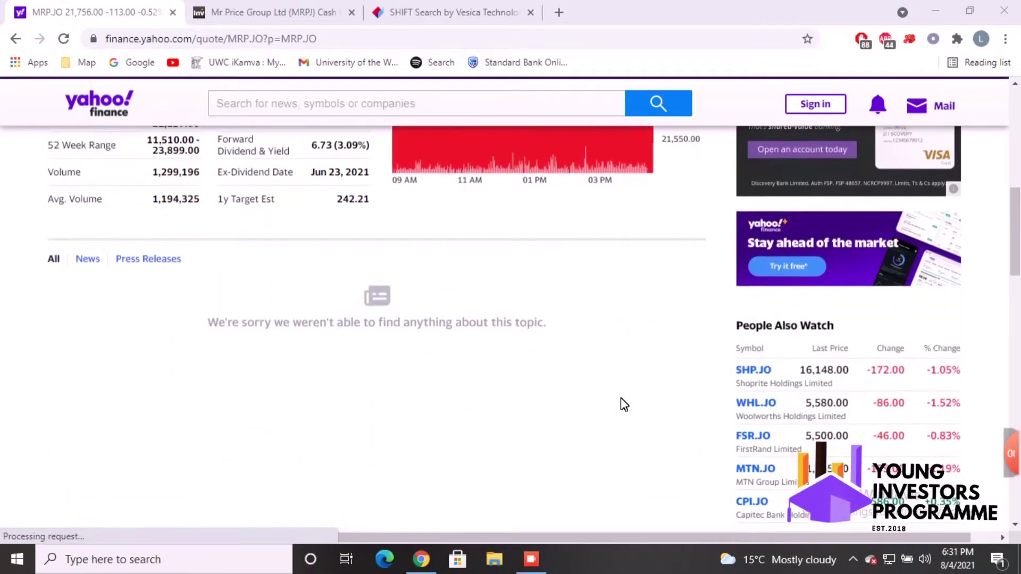
{"action": "scroll", "coordinate": [621, 399], "scroll_direction": "up", "scroll_amount": 10}
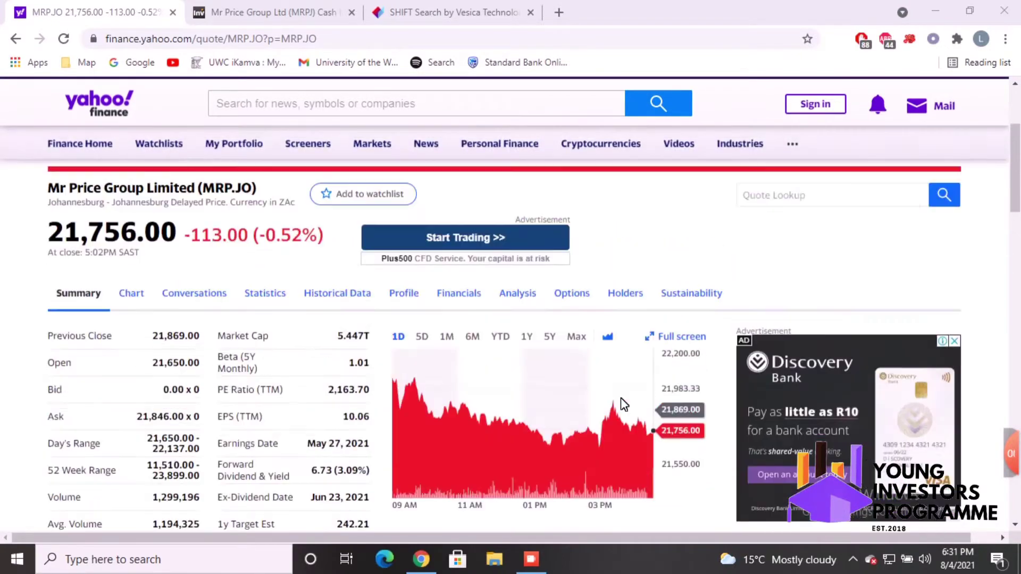
{"action": "scroll", "coordinate": [624, 404], "scroll_direction": "up", "scroll_amount": 2}
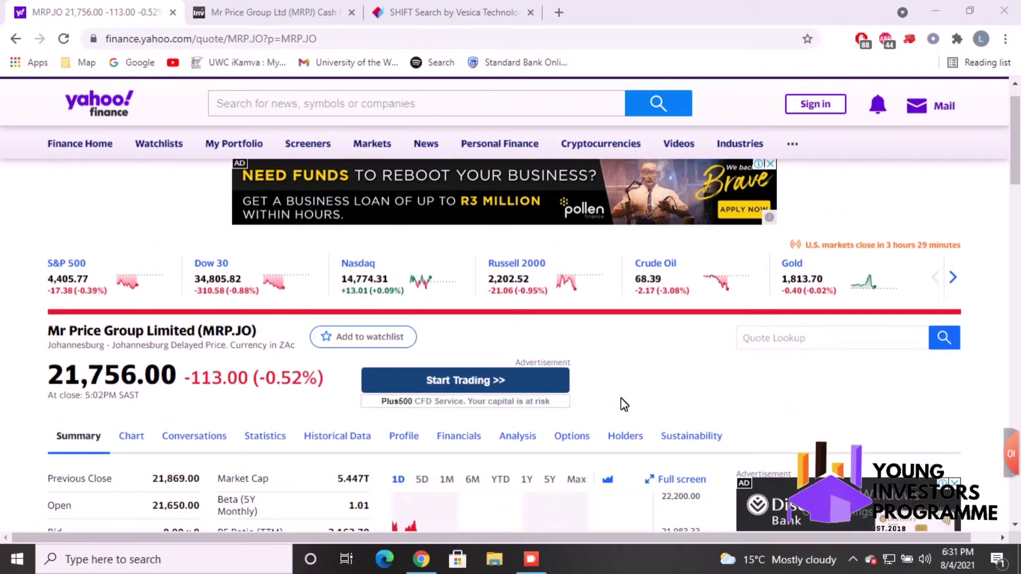
{"action": "left_click", "coordinate": [335, 451]}
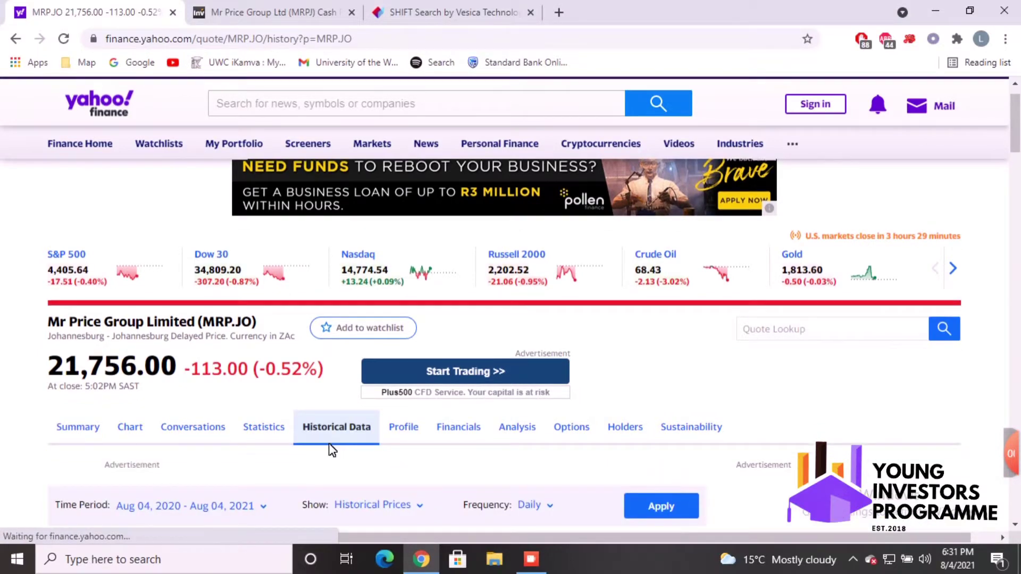
{"action": "scroll", "coordinate": [401, 468], "scroll_direction": "down", "scroll_amount": 5}
{"action": "scroll", "coordinate": [402, 468], "scroll_direction": "down", "scroll_amount": 2}
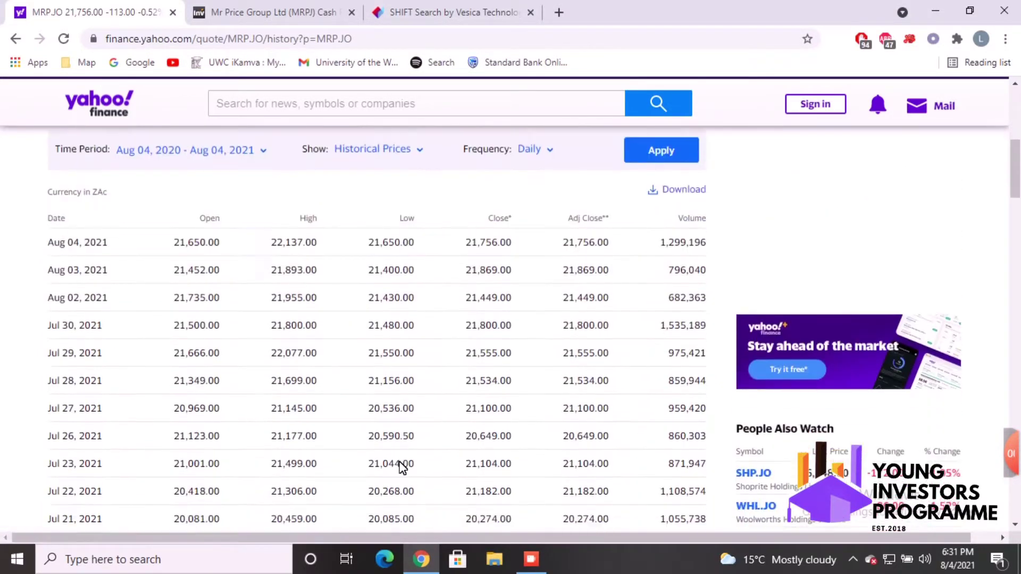
{"action": "scroll", "coordinate": [210, 252], "scroll_direction": "up", "scroll_amount": 1}
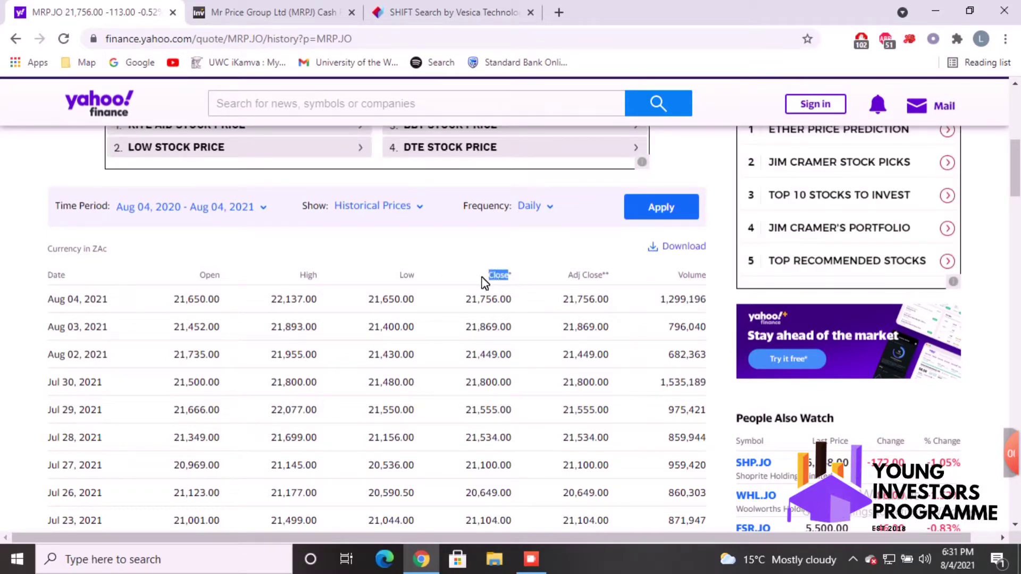
Check the Close and Adj Close headings and scroll to the last row, Aug 04, 2020
{"action": "left_click", "coordinate": [499, 275]}
{"action": "left_click_drag", "start_coordinate": [505, 275], "coordinate": [487, 275]}
{"action": "left_click_drag", "start_coordinate": [611, 276], "coordinate": [587, 276]}
{"action": "left_click", "coordinate": [618, 287]}
{"action": "scroll", "coordinate": [472, 360], "scroll_direction": "down", "scroll_amount": 20}
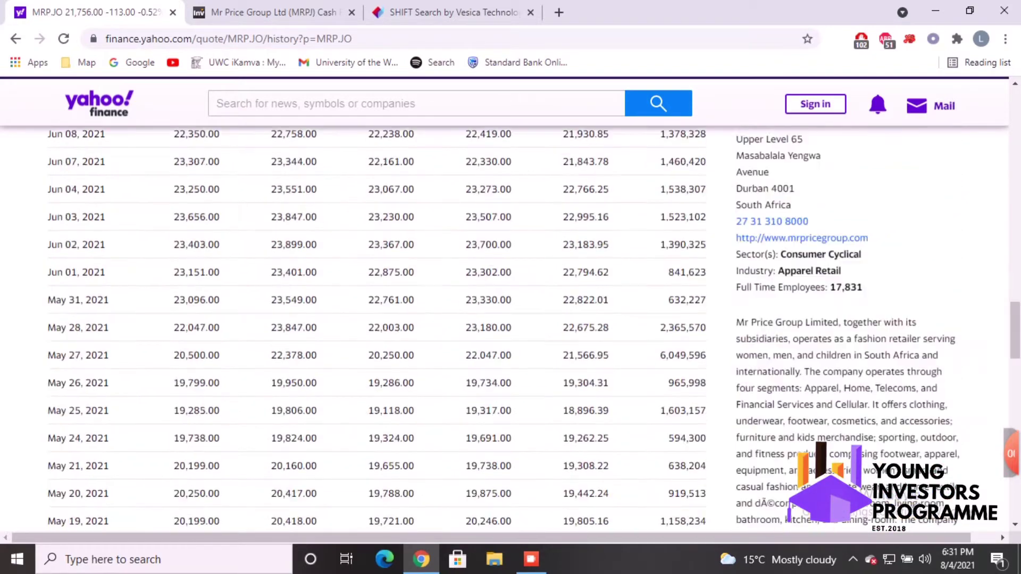
{"action": "scroll", "coordinate": [472, 360], "scroll_direction": "down", "scroll_amount": 18}
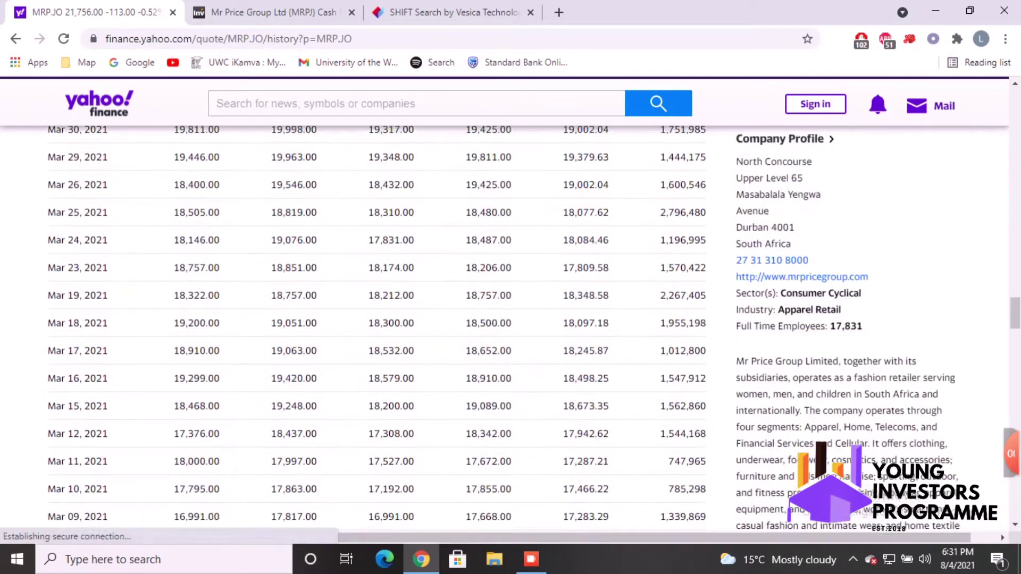
{"action": "scroll", "coordinate": [471, 360], "scroll_direction": "down", "scroll_amount": 20}
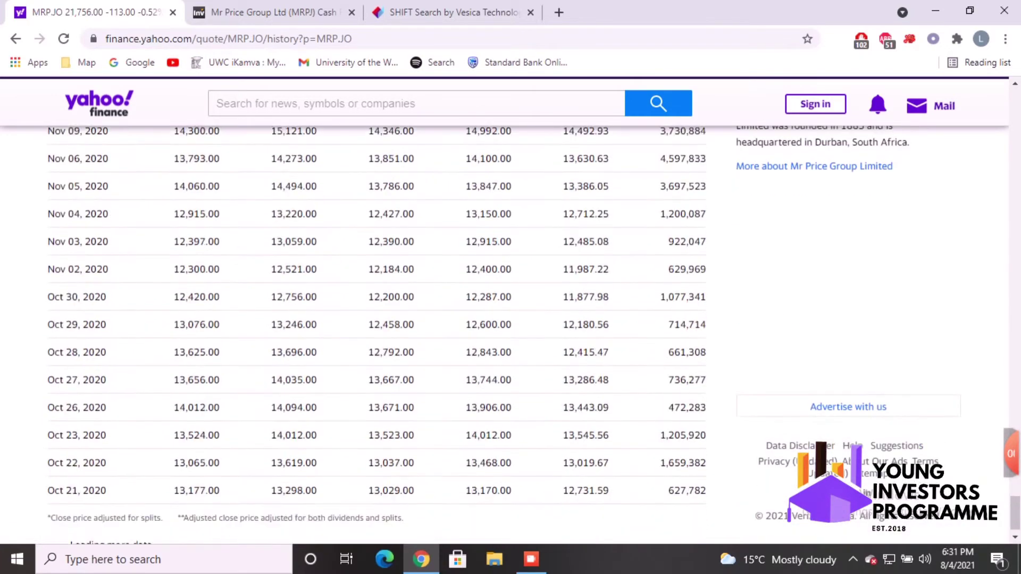
{"action": "scroll", "coordinate": [376, 330], "scroll_direction": "down", "scroll_amount": 2}
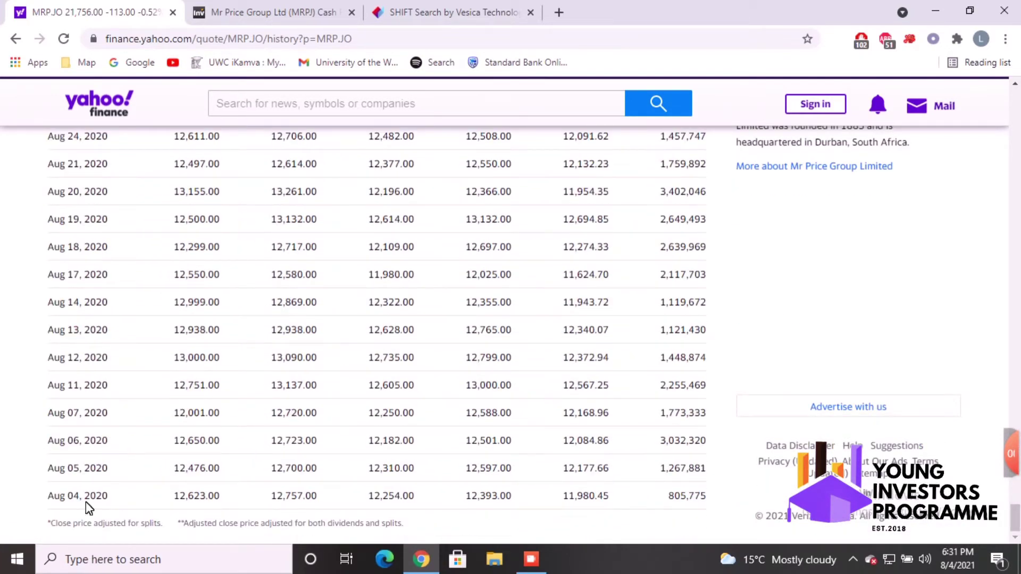
{"action": "left_click", "coordinate": [136, 524], "text": "shift"}
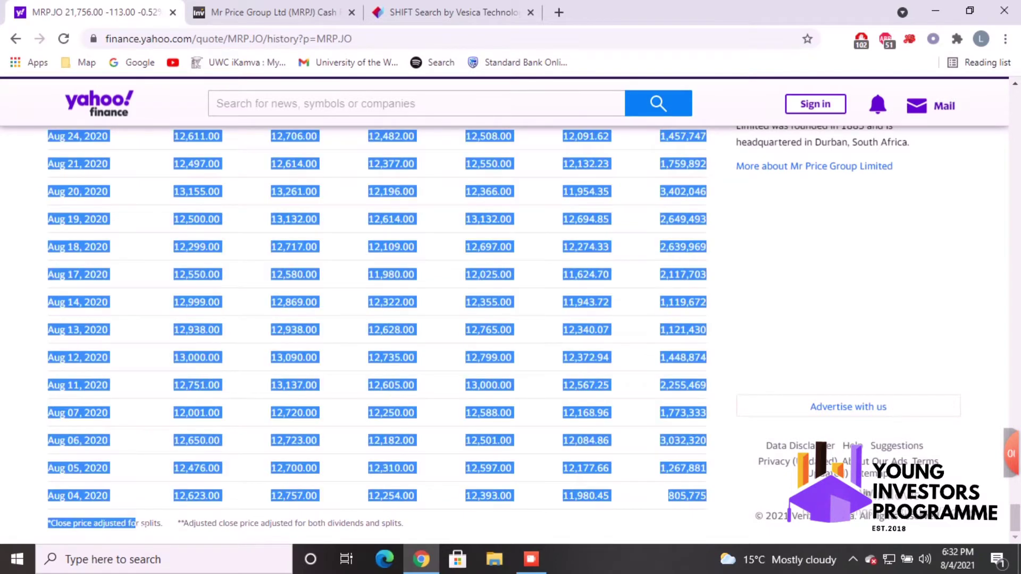
{"action": "left_click", "coordinate": [170, 526]}
{"action": "left_click_drag", "start_coordinate": [170, 527], "coordinate": [43, 529]}
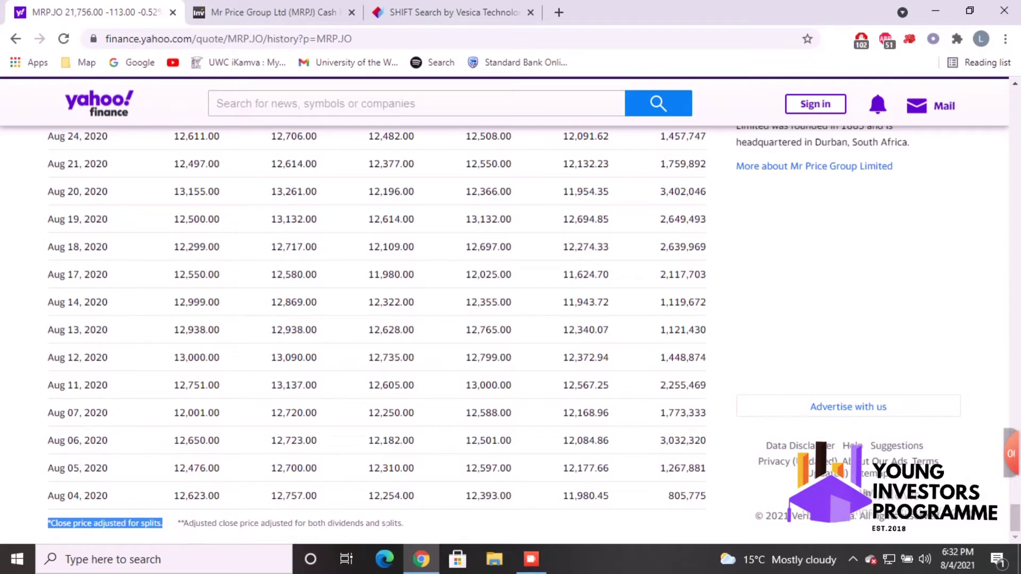
{"action": "left_click_drag", "start_coordinate": [408, 526], "coordinate": [177, 529]}
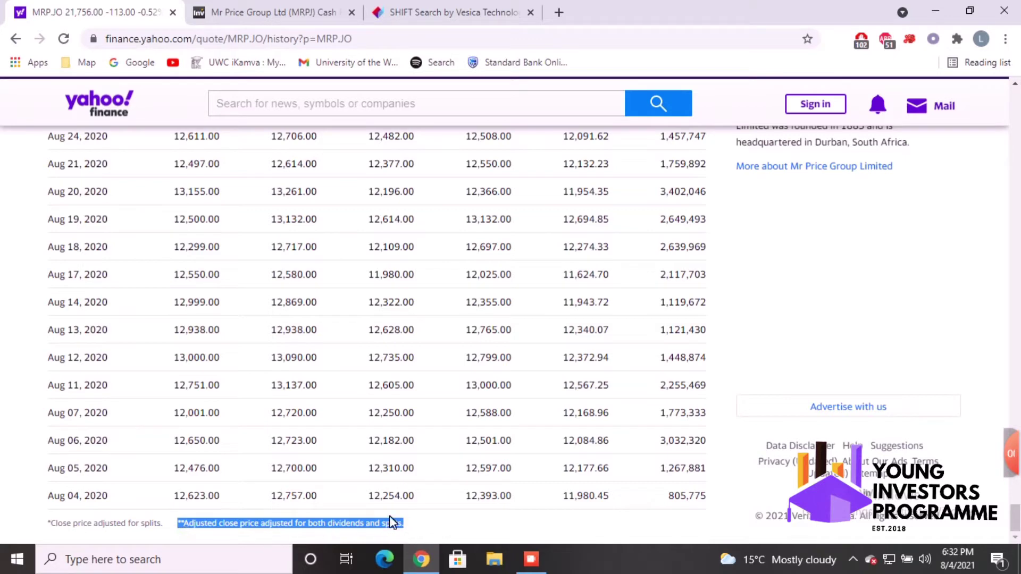
{"action": "left_click", "coordinate": [494, 519]}
{"action": "scroll", "coordinate": [492, 521], "scroll_direction": "up", "scroll_amount": 20}
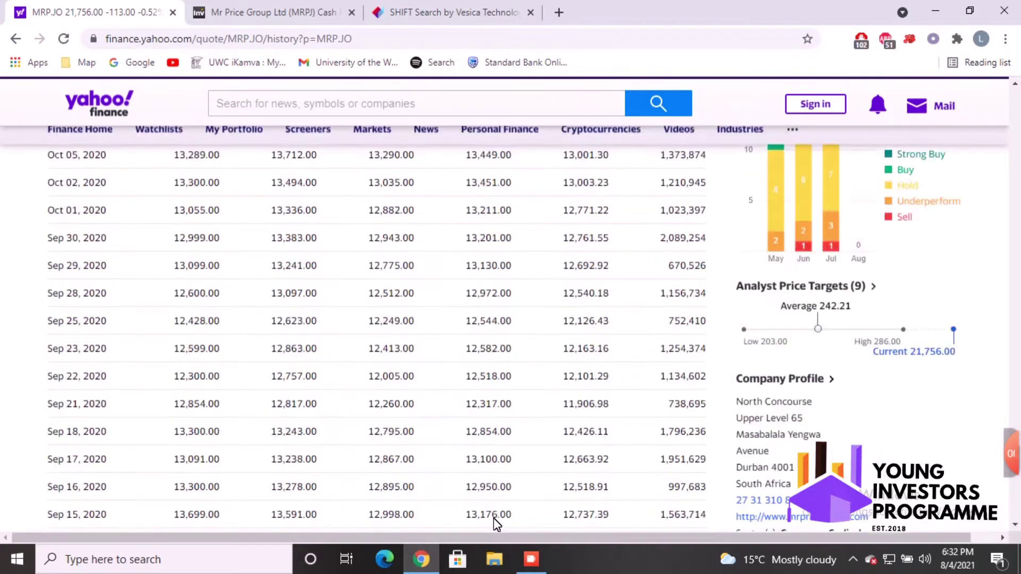
{"action": "scroll", "coordinate": [499, 522], "scroll_direction": "up", "scroll_amount": 20}
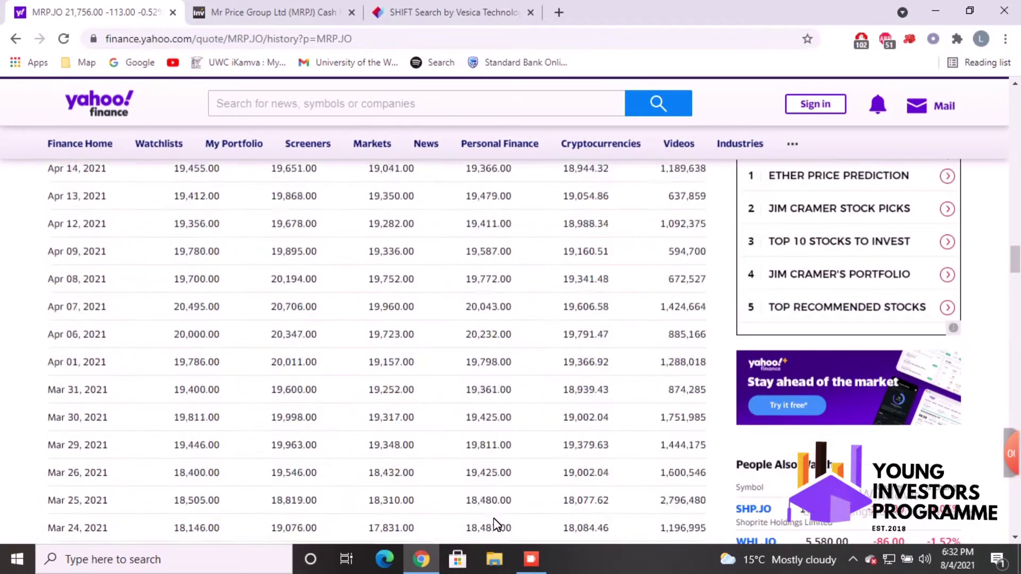
{"action": "scroll", "coordinate": [499, 528], "scroll_direction": "up", "scroll_amount": 20}
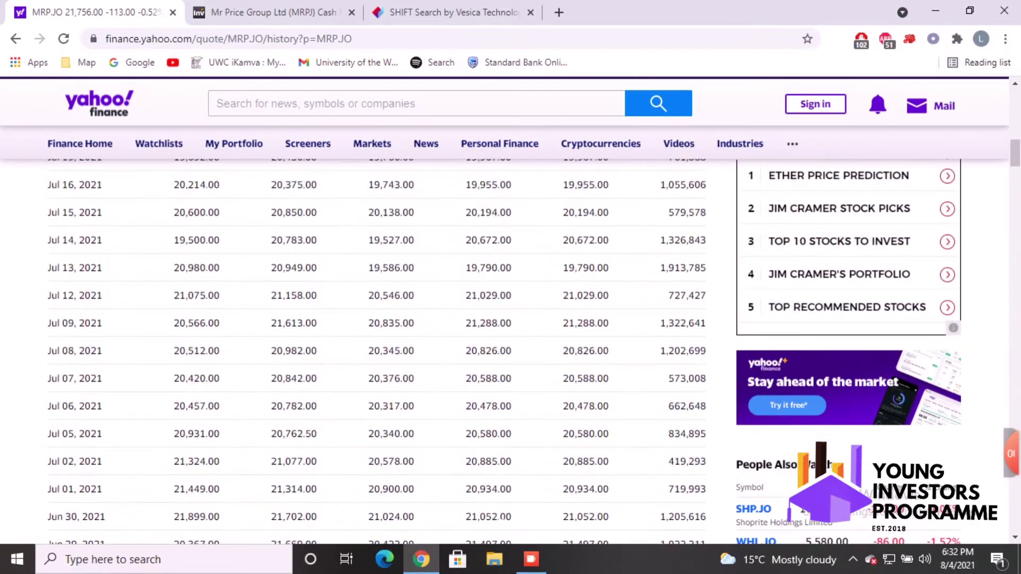
{"action": "left_click", "coordinate": [250, 471]}
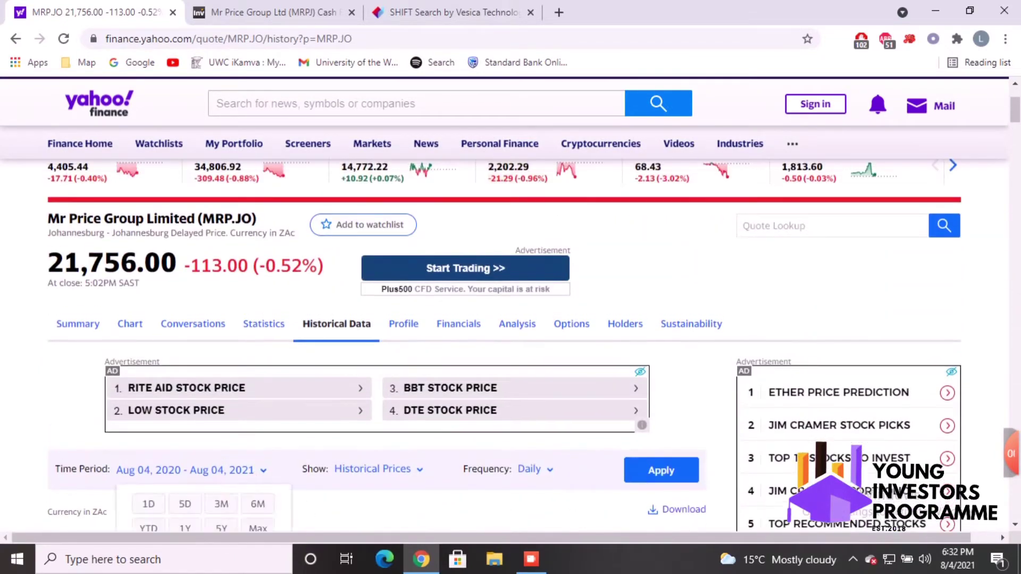
{"action": "scroll", "coordinate": [345, 458], "scroll_direction": "down", "scroll_amount": 3}
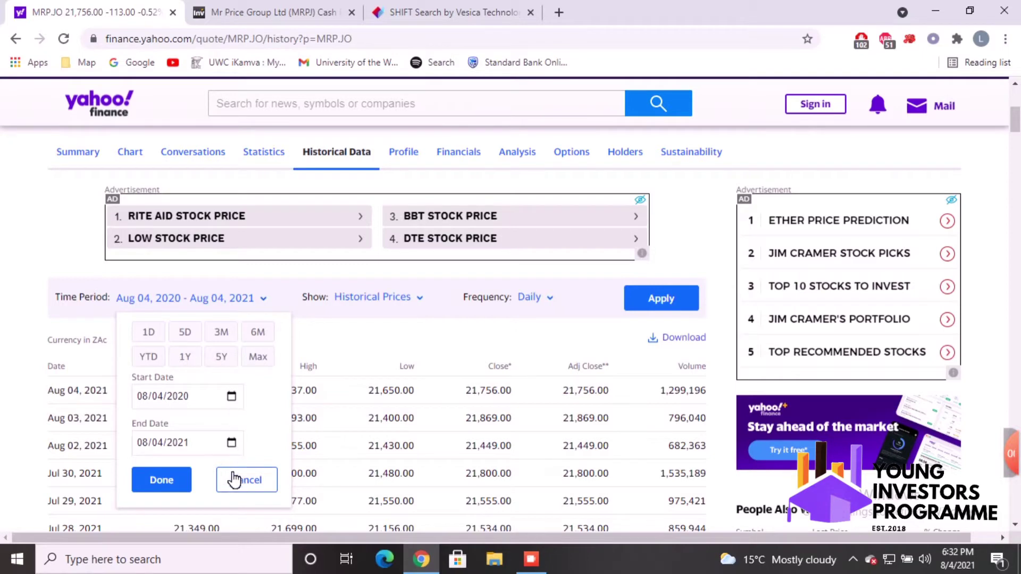
{"action": "left_click", "coordinate": [173, 481]}
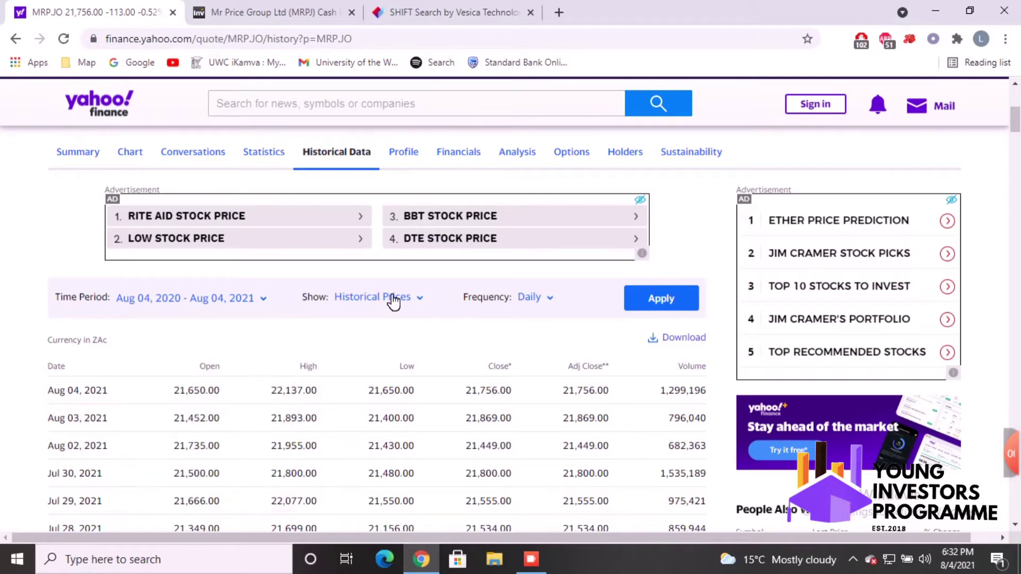
{"action": "left_click", "coordinate": [392, 298]}
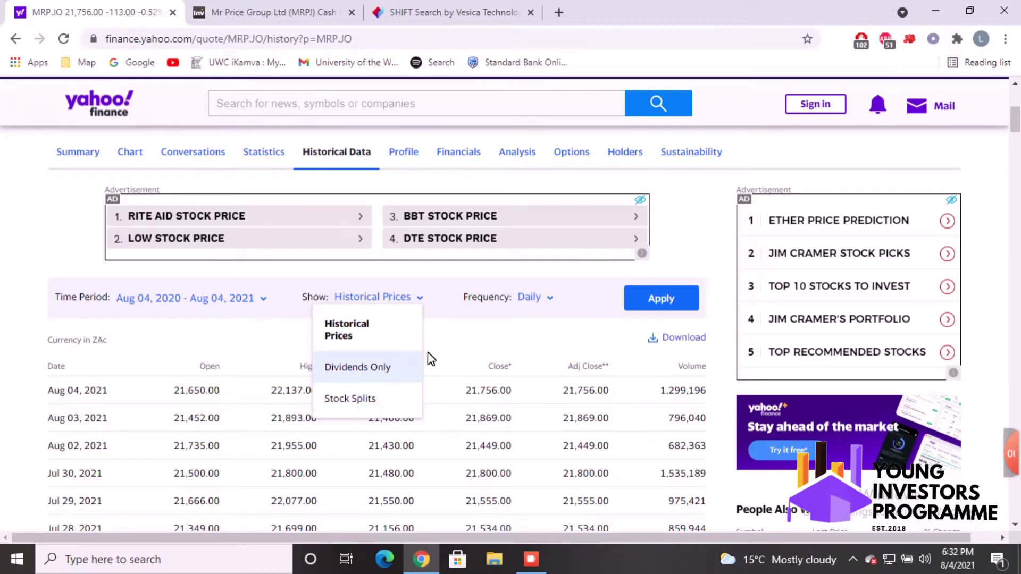
{"action": "left_click", "coordinate": [489, 346]}
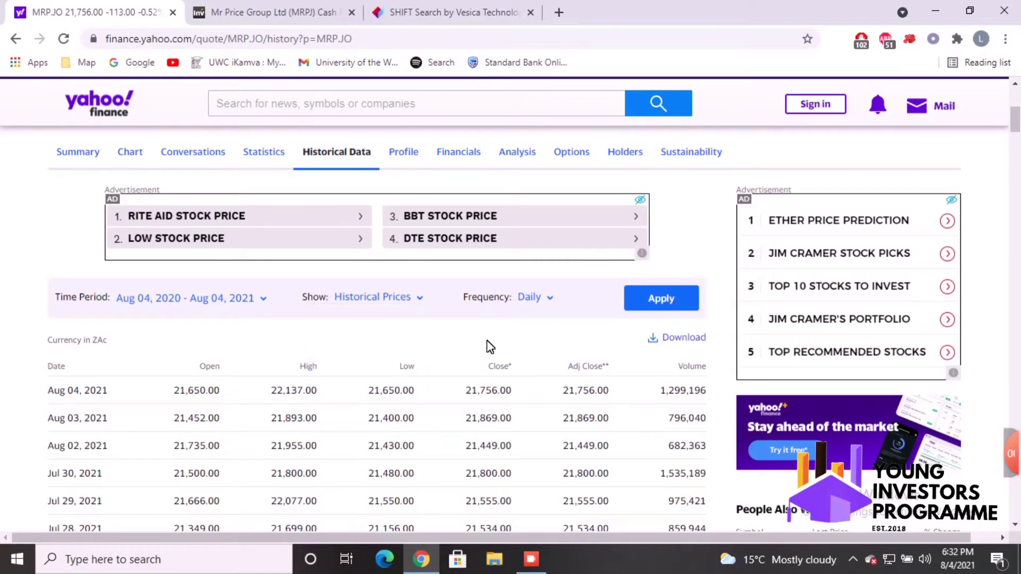
{"action": "left_click", "coordinate": [547, 303]}
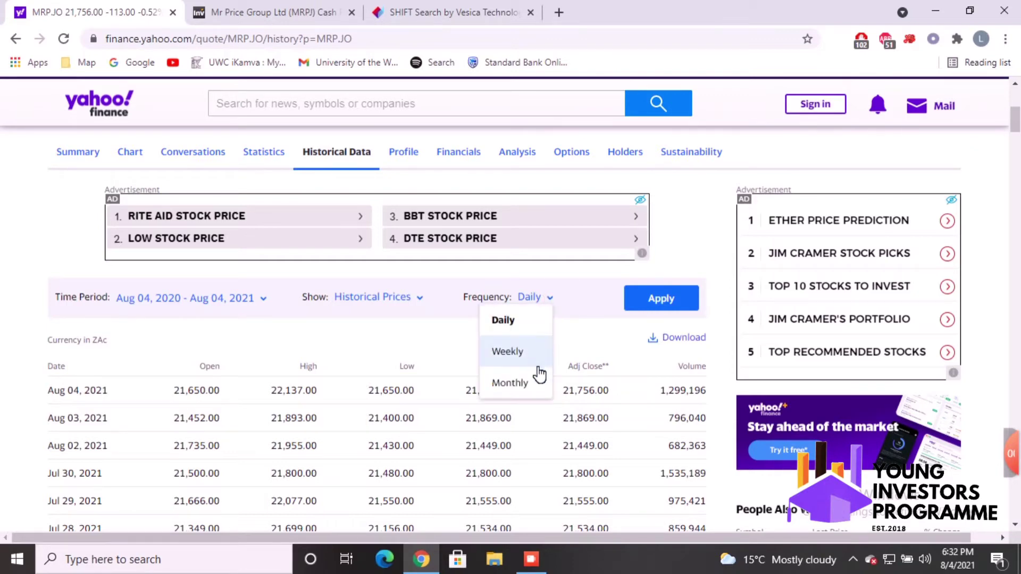
{"action": "left_click", "coordinate": [597, 334]}
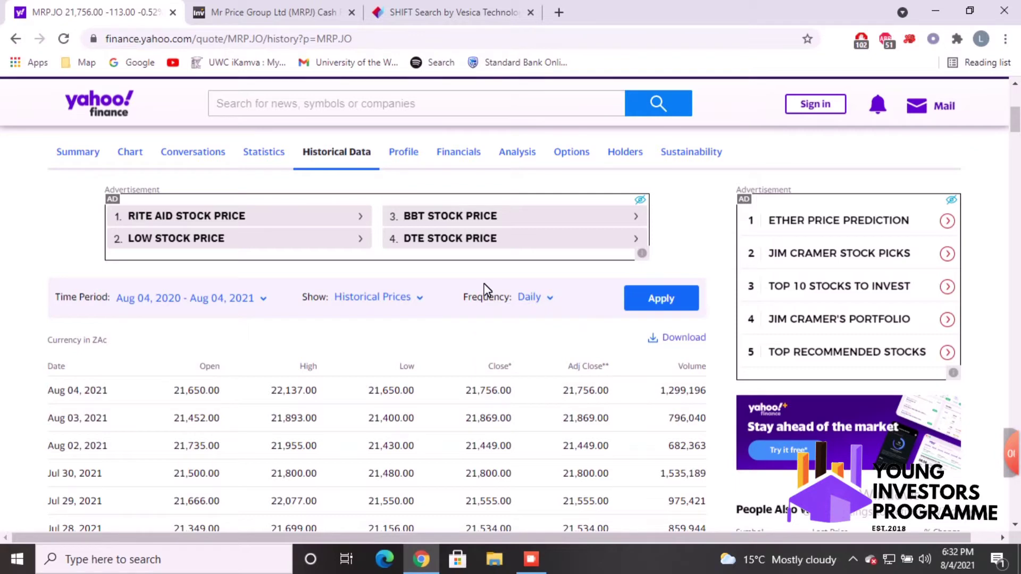
Apply Weekly frequency, then switch back to Daily and reapply for Aug 2020–Aug 2021
{"action": "left_click", "coordinate": [543, 299]}
{"action": "left_click", "coordinate": [532, 349]}
{"action": "left_click", "coordinate": [649, 311]}
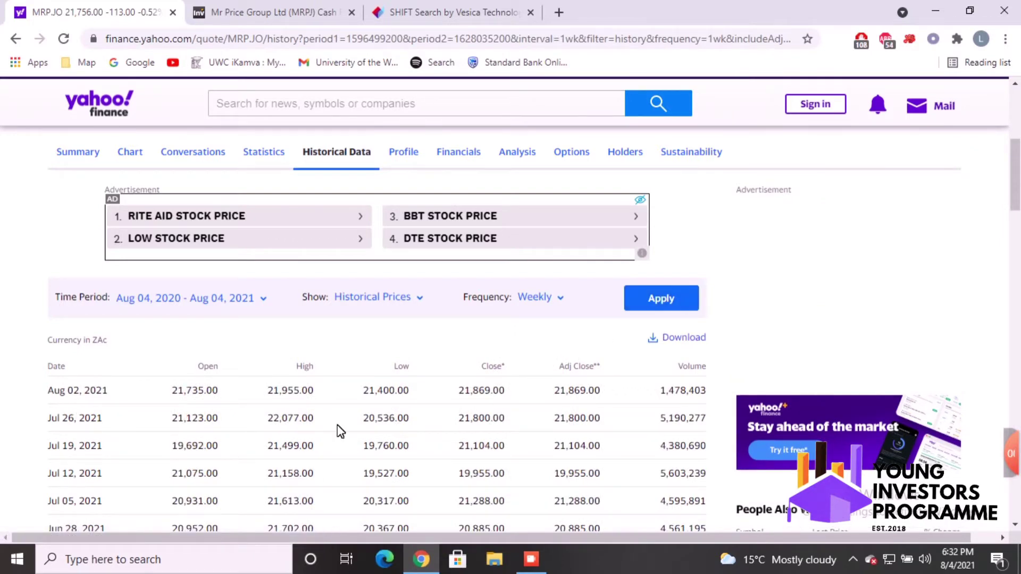
{"action": "left_click", "coordinate": [547, 299]}
{"action": "left_click", "coordinate": [540, 322]}
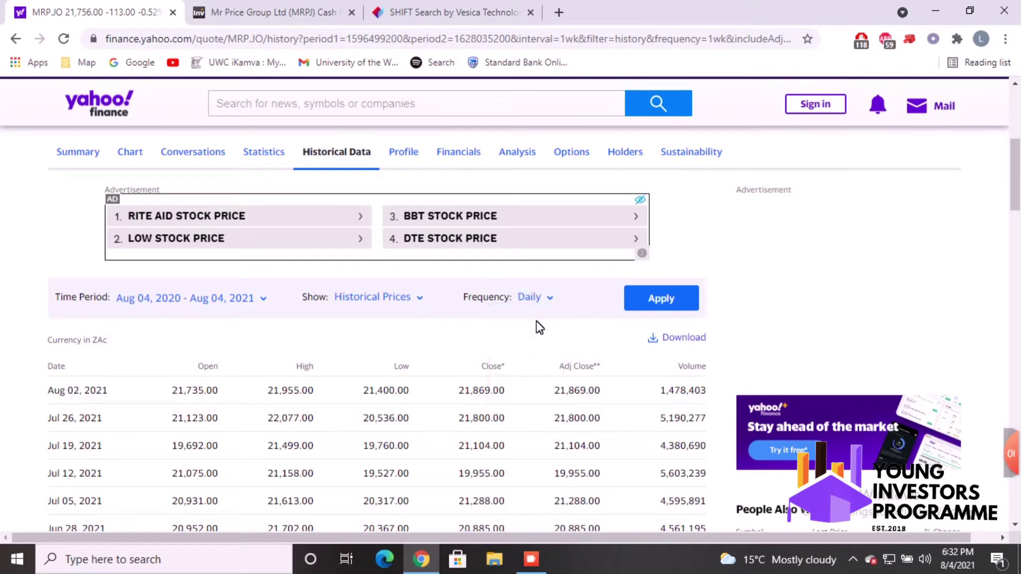
{"action": "left_click", "coordinate": [673, 304]}
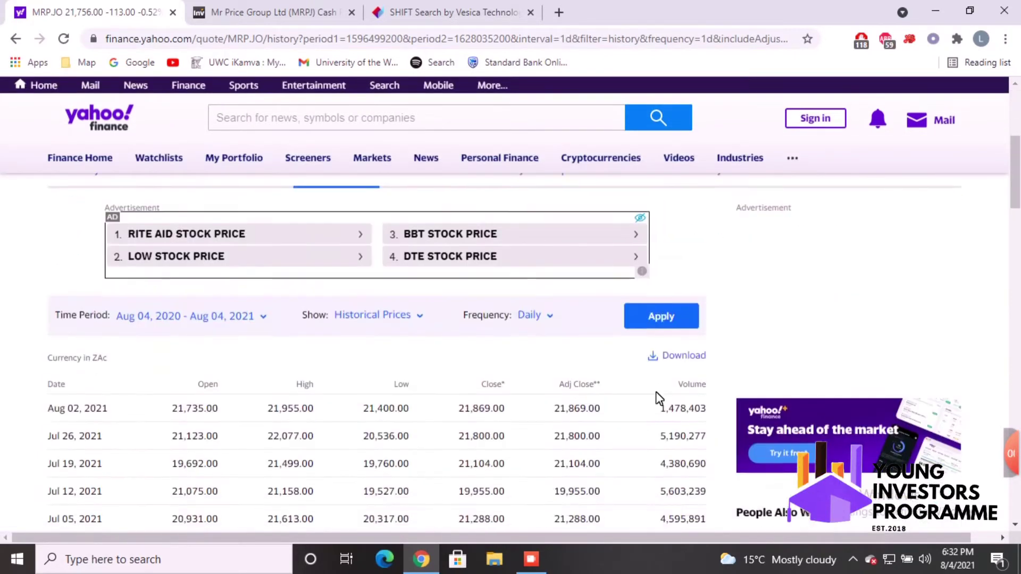
{"action": "scroll", "coordinate": [660, 399], "scroll_direction": "down", "scroll_amount": 1}
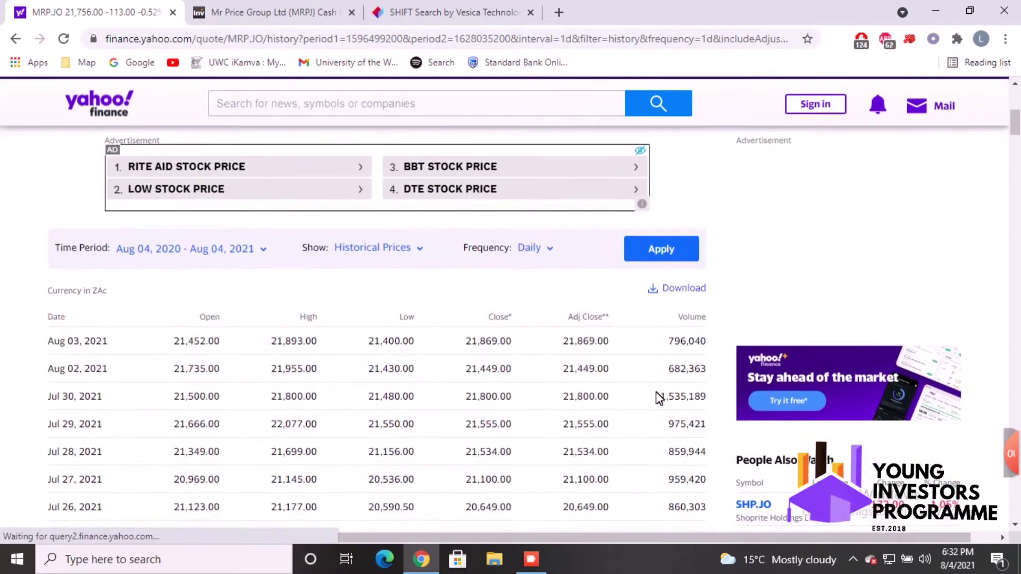
Download the daily history as MRP.JO (2).csv and open it in Excel
{"action": "left_click", "coordinate": [674, 292]}
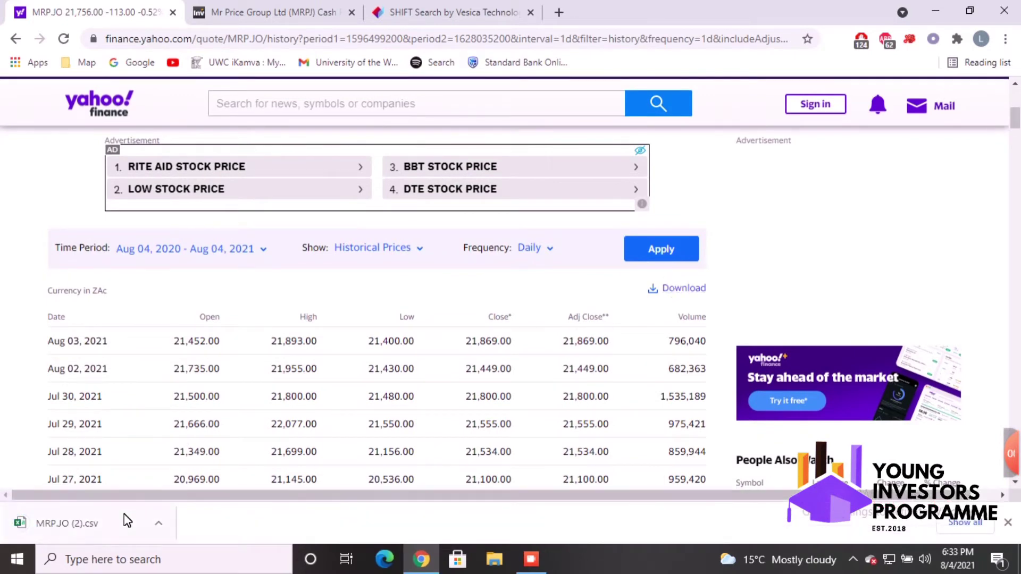
{"action": "left_click", "coordinate": [101, 522]}
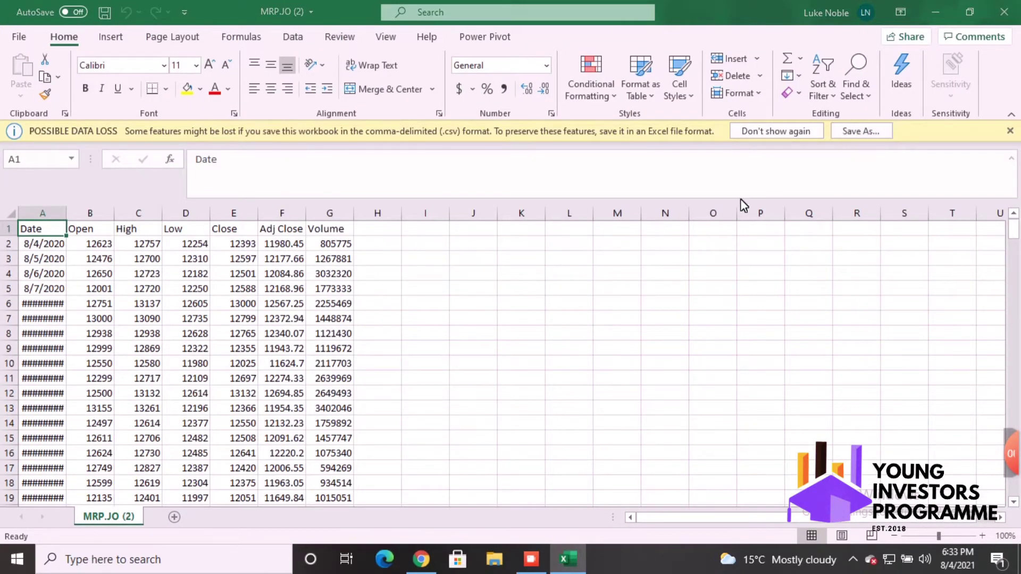
Save as Excel Workbook 'MRP Share Price Data', replacing the existing file
{"action": "key", "text": "F12"}
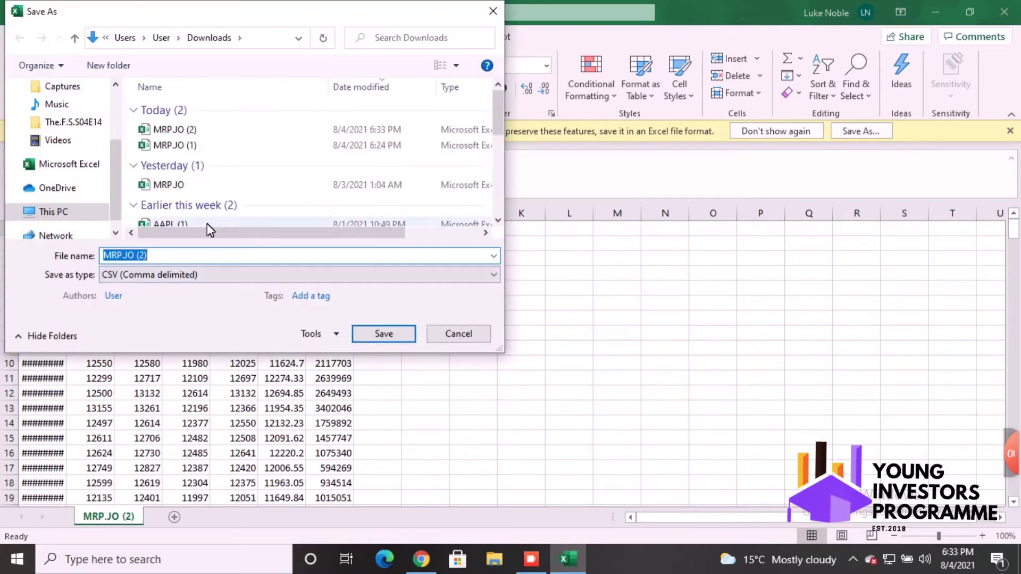
{"action": "type", "text": "MRP"}
{"action": "left_click", "coordinate": [217, 271]}
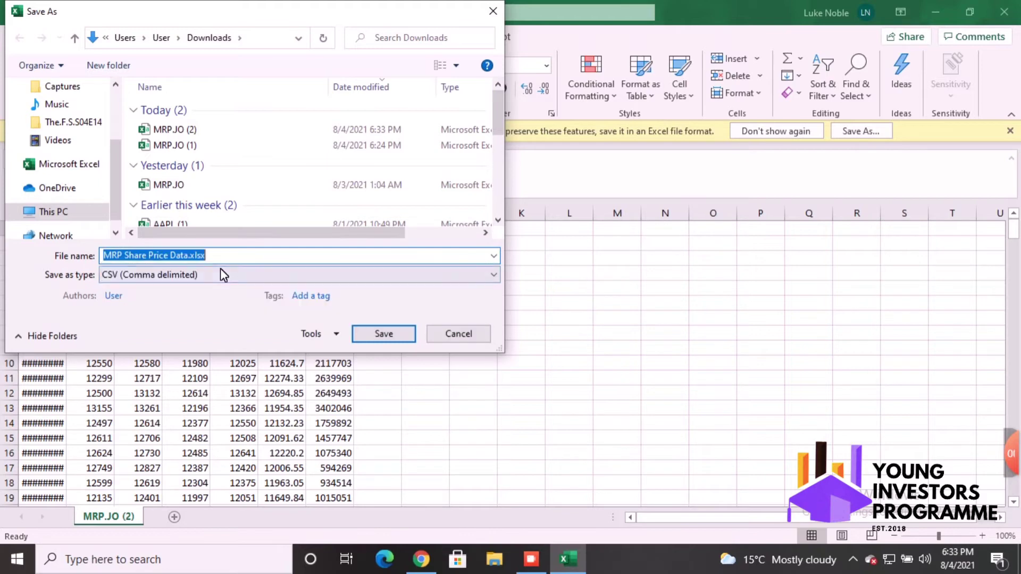
{"action": "left_click", "coordinate": [219, 275]}
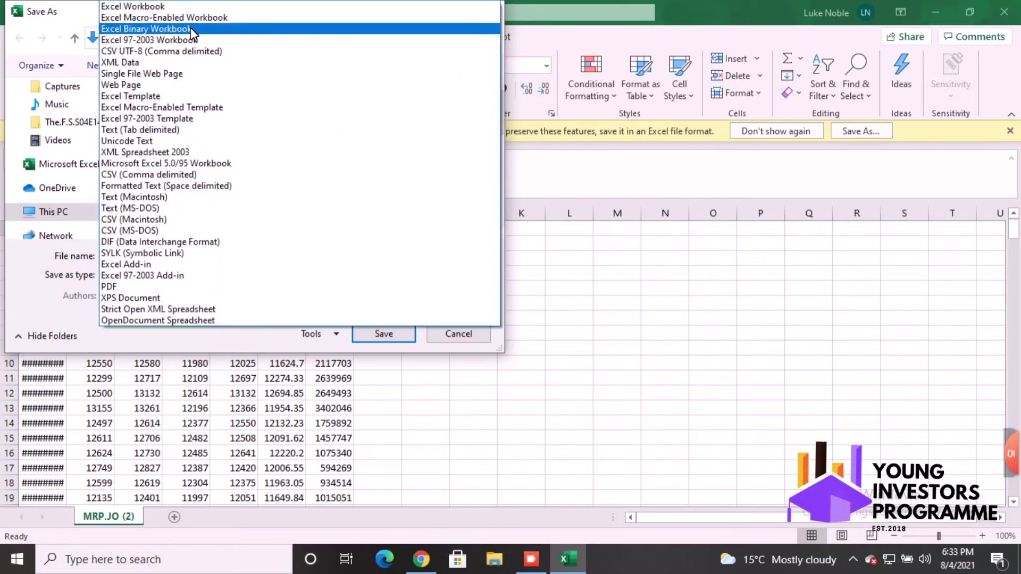
{"action": "left_click", "coordinate": [133, 6]}
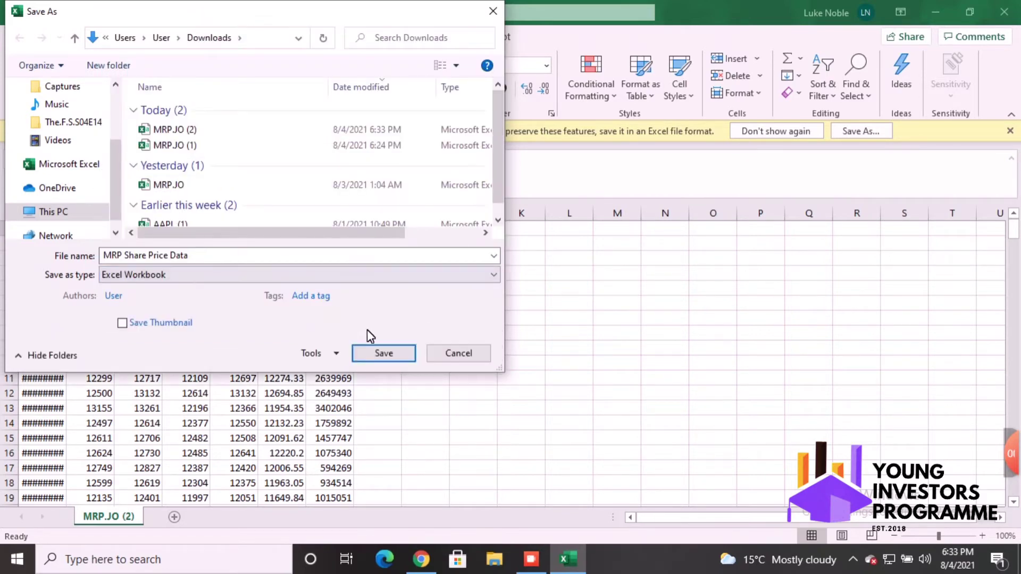
{"action": "left_click", "coordinate": [379, 354]}
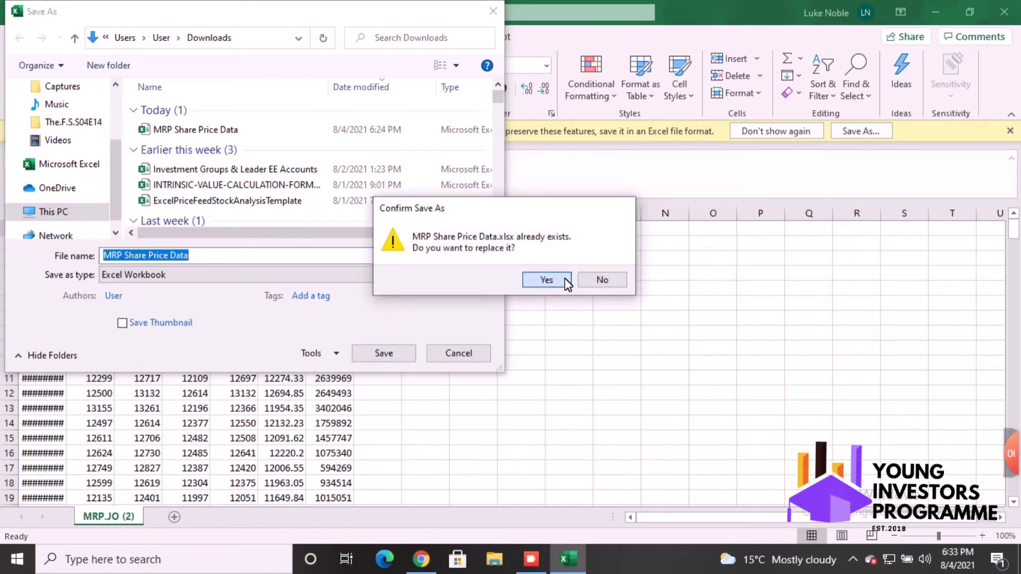
{"action": "left_click", "coordinate": [547, 280]}
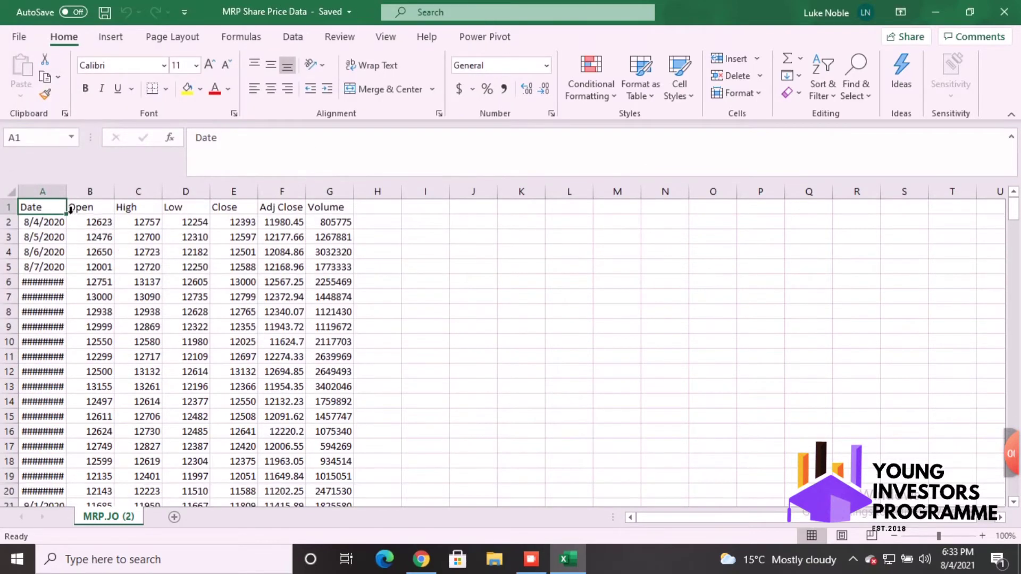
Widen column A so the dates no longer show as hash marks
{"action": "left_click_drag", "start_coordinate": [67, 200], "coordinate": [77, 200]}
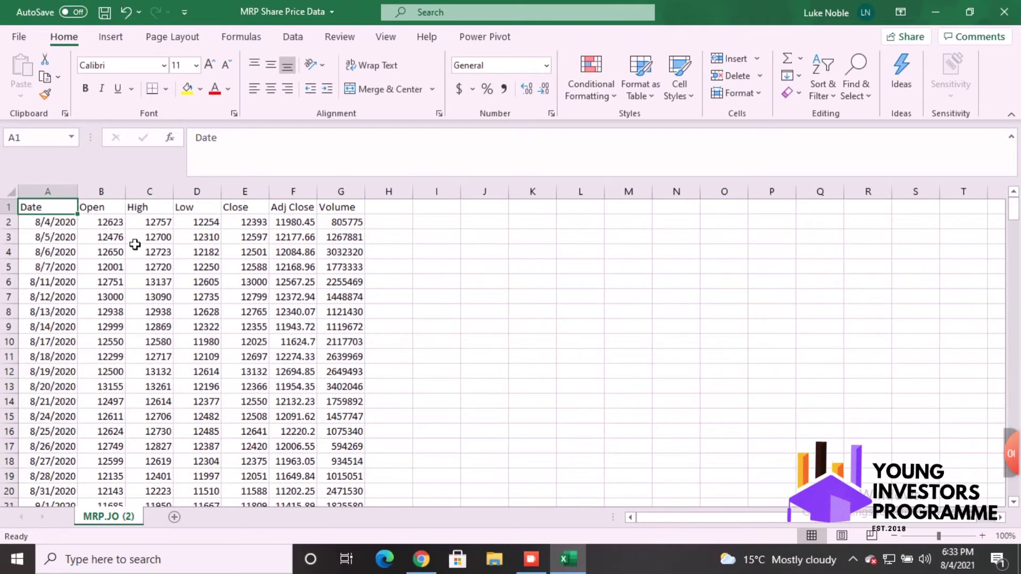
{"action": "scroll", "coordinate": [393, 324], "scroll_direction": "down", "scroll_amount": 3}
{"action": "scroll", "coordinate": [394, 324], "scroll_direction": "up", "scroll_amount": 3}
{"action": "scroll", "coordinate": [266, 354], "scroll_direction": "down", "scroll_amount": 20}
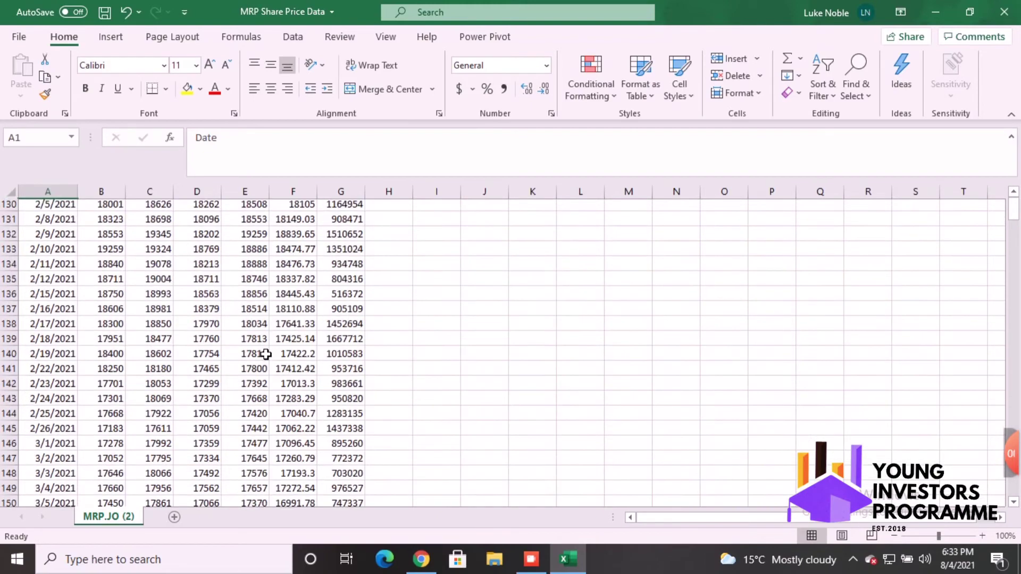
{"action": "scroll", "coordinate": [266, 355], "scroll_direction": "up", "scroll_amount": 20}
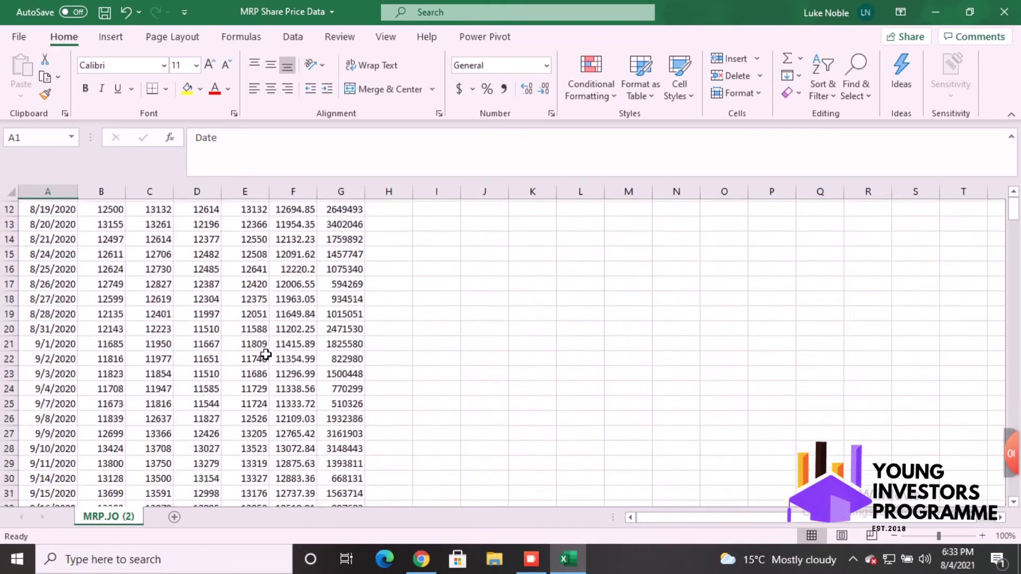
Select the dates from 8/4/2020 down to the last row, 8/3/2021
{"action": "left_click", "coordinate": [44, 224]}
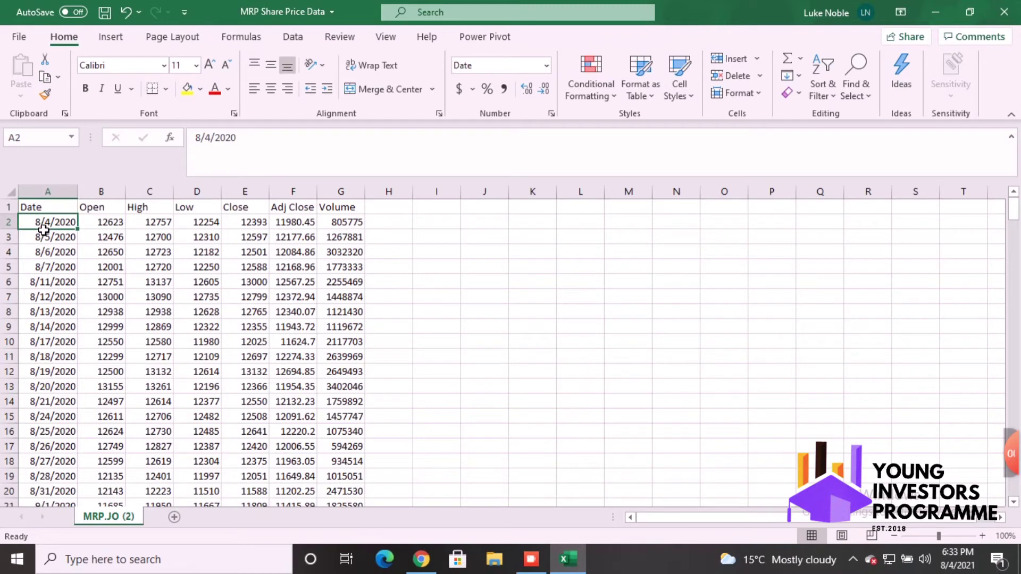
{"action": "key", "text": "ctrl+shift+Down"}
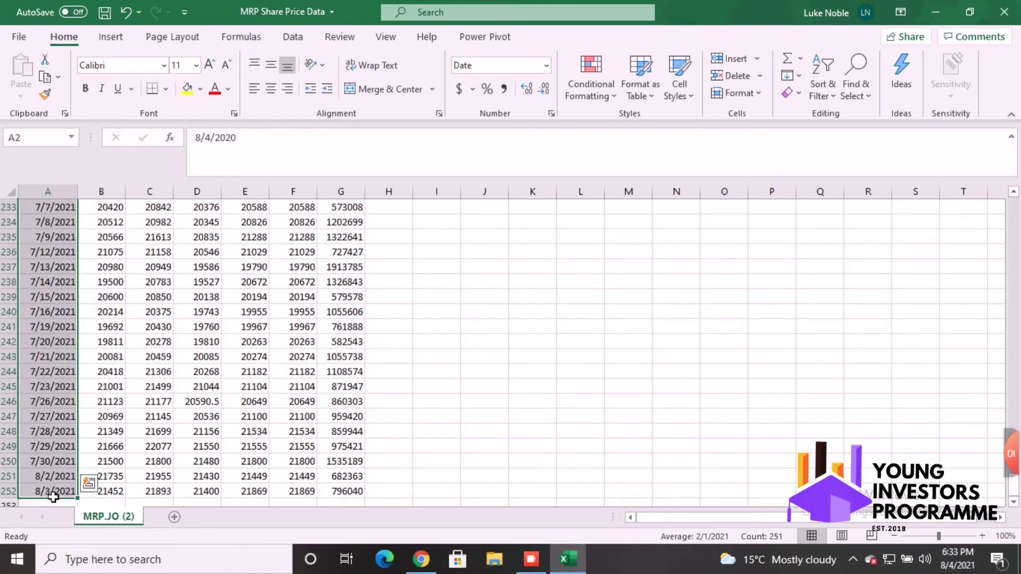
{"action": "scroll", "coordinate": [57, 490], "scroll_direction": "up", "scroll_amount": 3}
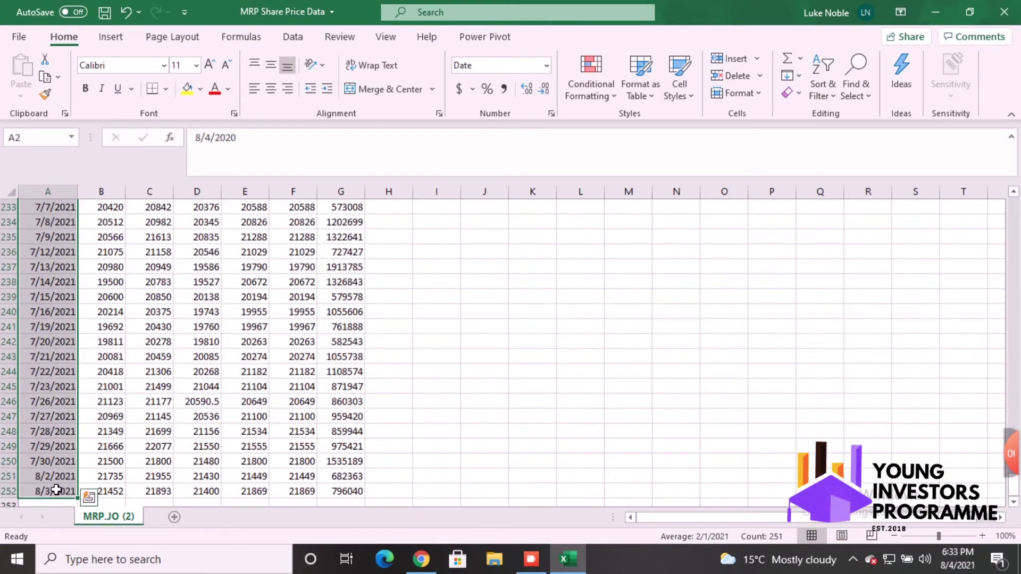
{"action": "scroll", "coordinate": [56, 490], "scroll_direction": "up", "scroll_amount": 20}
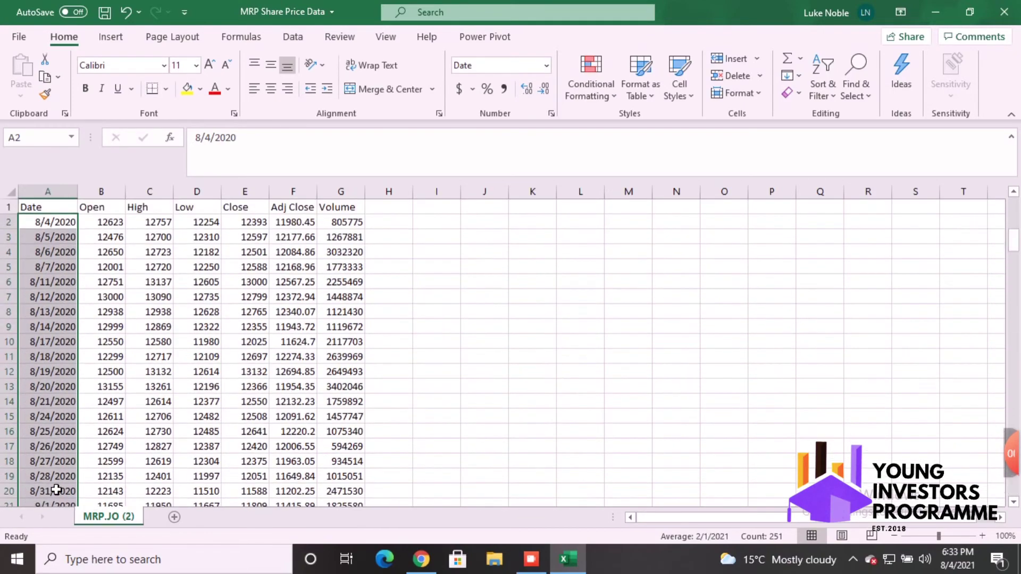
Sort the table by Date newest to oldest, putting 8/3/2021 at the top
{"action": "left_click", "coordinate": [60, 226]}
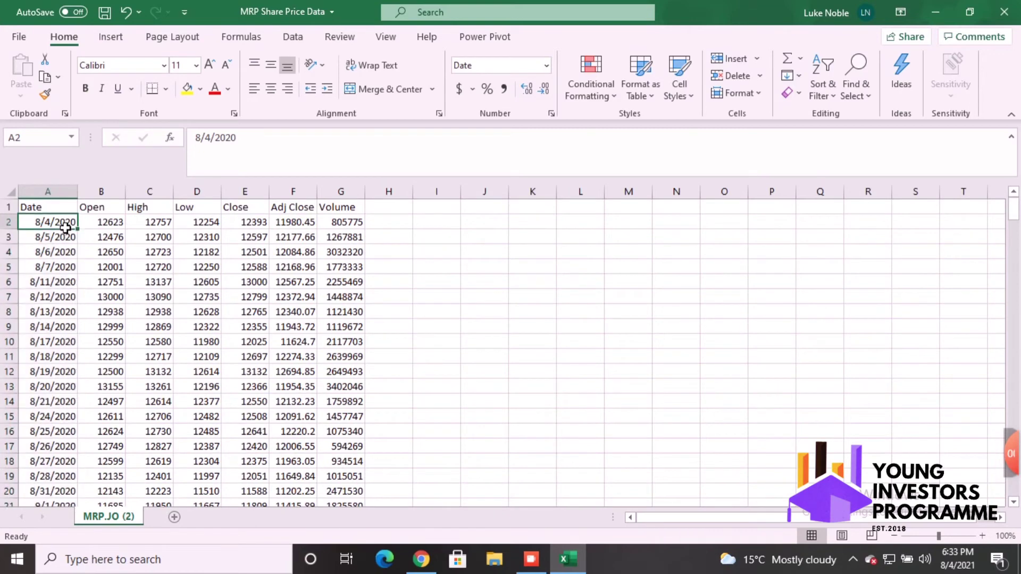
{"action": "right_click", "coordinate": [60, 226]}
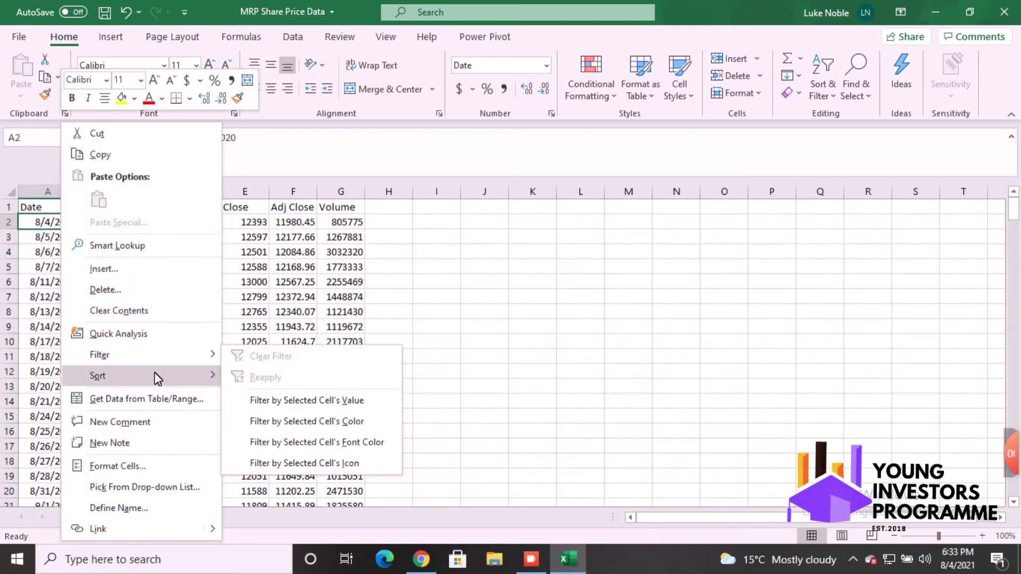
{"action": "mouse_move", "coordinate": [176, 378]}
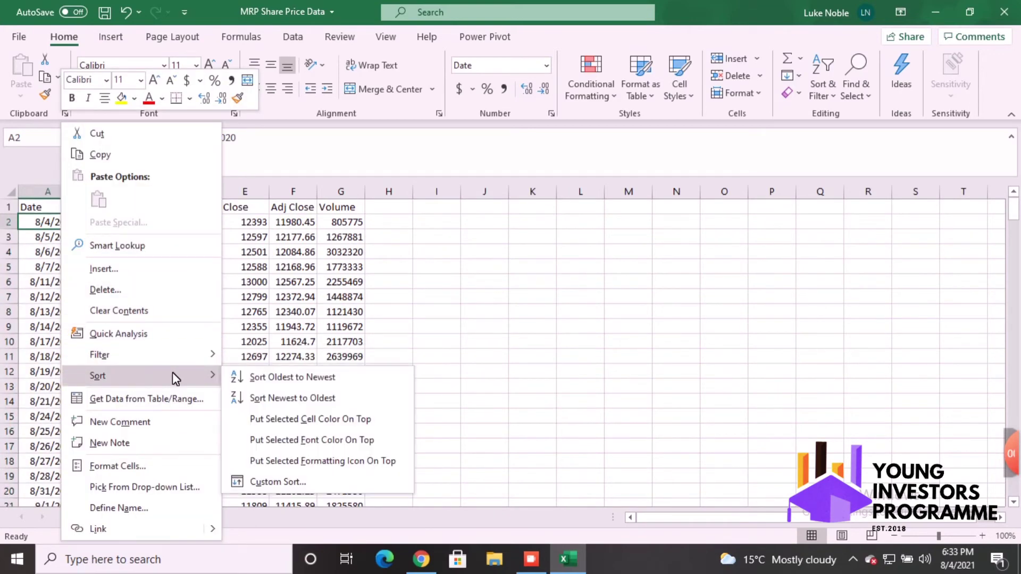
{"action": "left_click", "coordinate": [267, 400]}
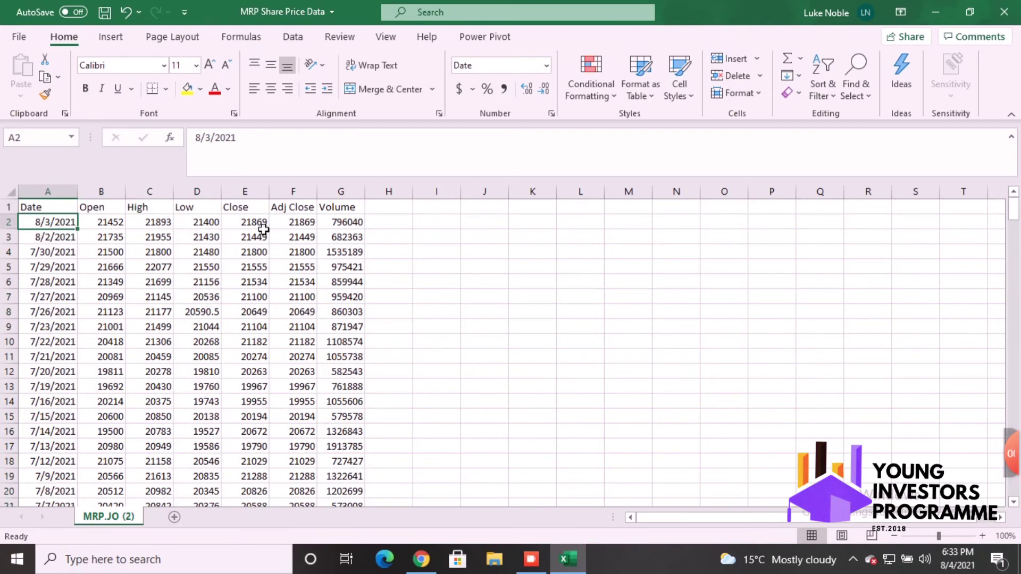
{"action": "left_click", "coordinate": [301, 209]}
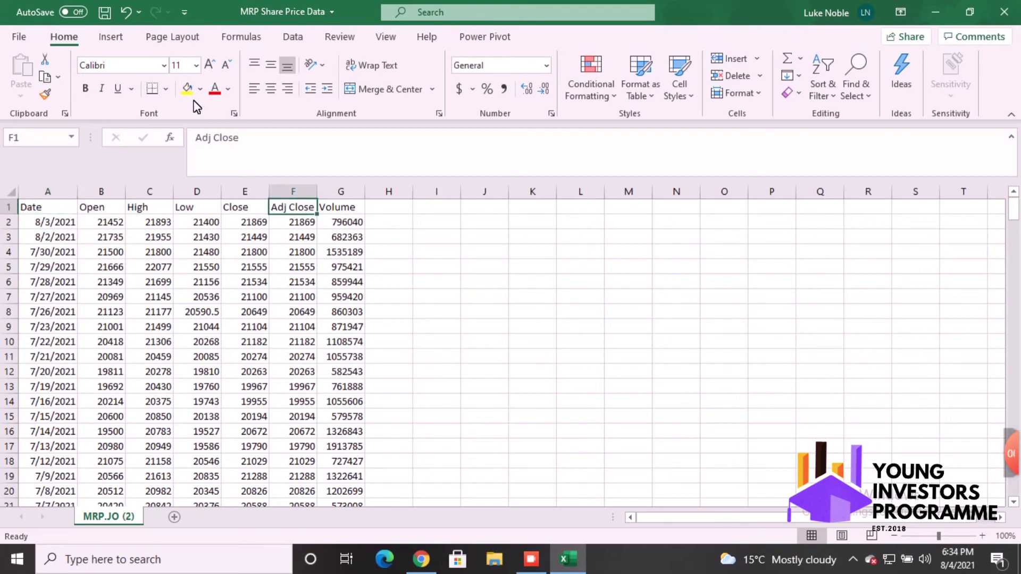
Give the Adj Close column from F1 down a yellow fill, then select F2's value 21869
{"action": "key", "text": "ctrl+shift+Down"}
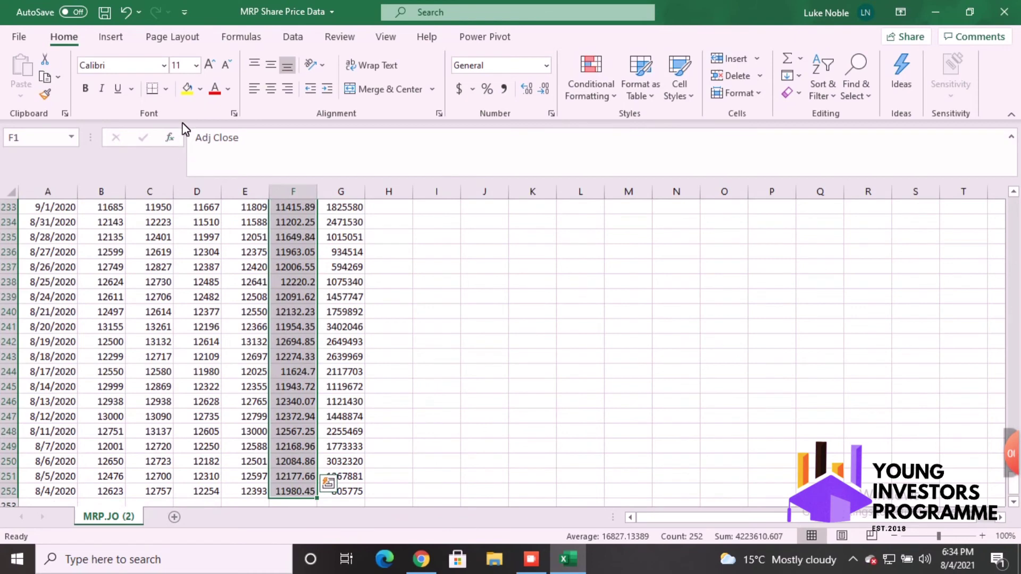
{"action": "left_click", "coordinate": [187, 88]}
{"action": "scroll", "coordinate": [244, 224], "scroll_direction": "up", "scroll_amount": 20}
{"action": "left_click", "coordinate": [234, 286]}
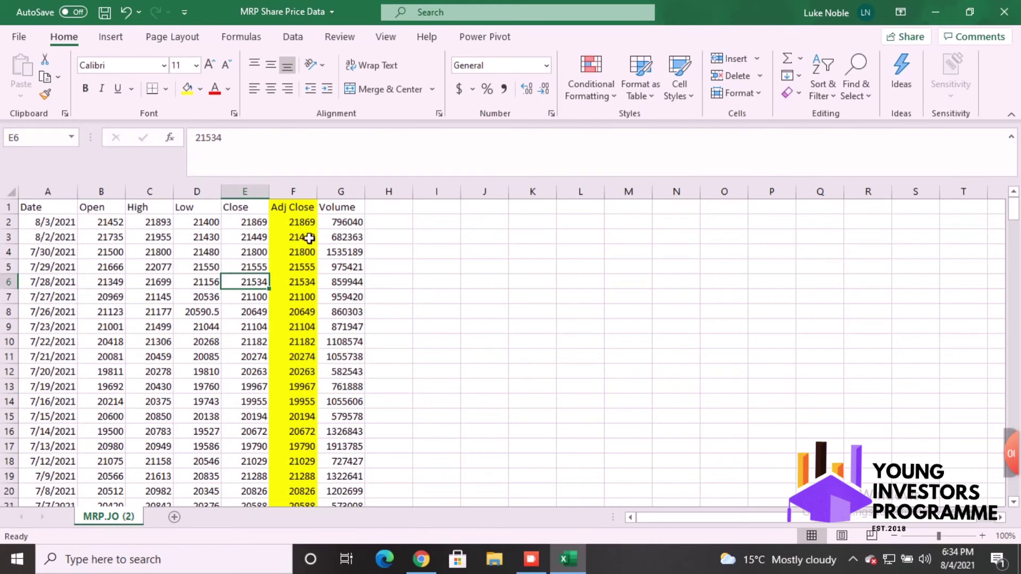
{"action": "left_click", "coordinate": [307, 223]}
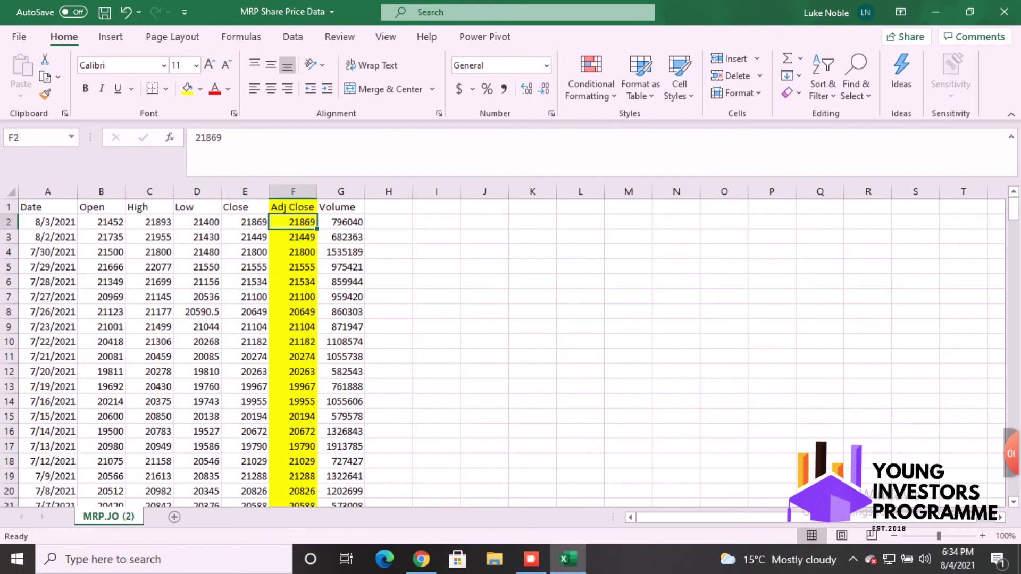
{"action": "left_click_drag", "start_coordinate": [194, 137], "coordinate": [223, 138]}
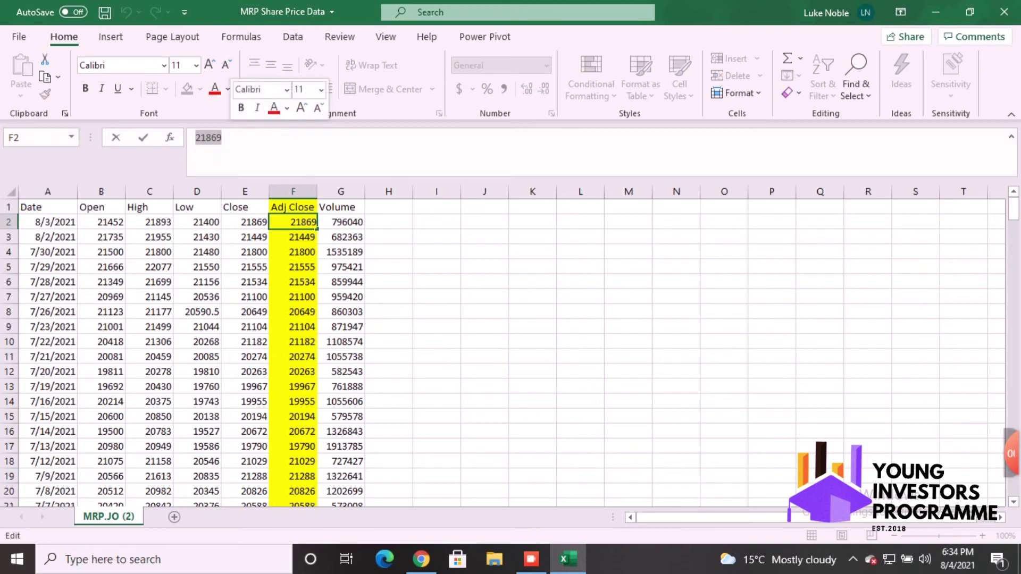
Insert a decimal point so F2 reads 218.69 rands instead of 21869 cents
{"action": "left_click", "coordinate": [211, 137]}
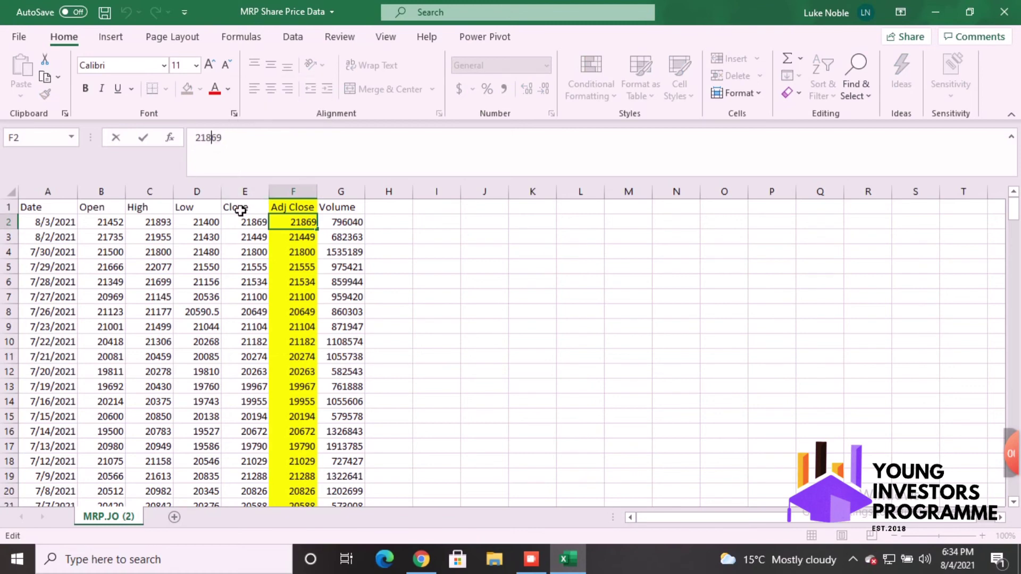
{"action": "type", "text": "."}
{"action": "key", "text": "Return"}
{"action": "left_click", "coordinate": [311, 224]}
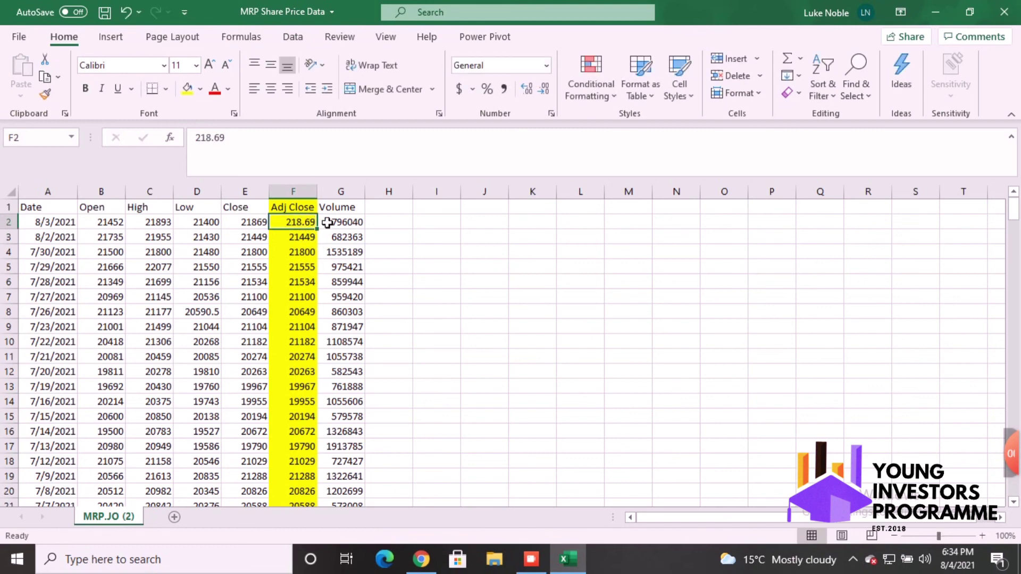